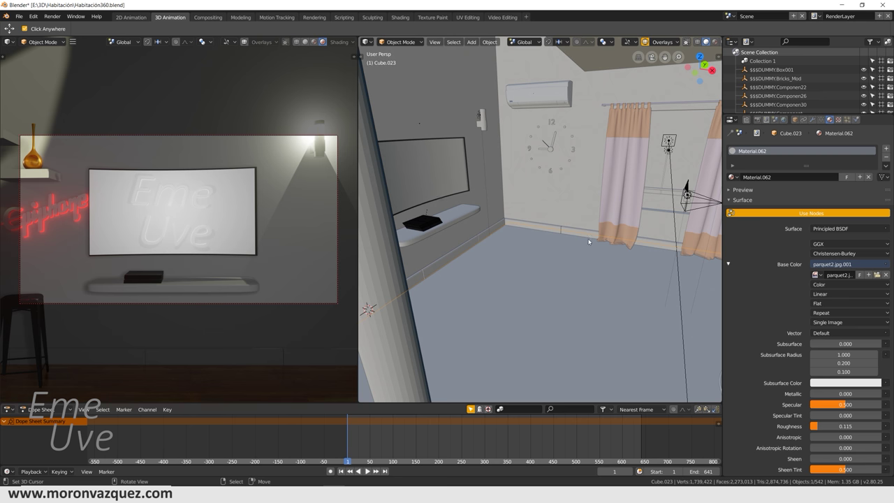
- Orbit the view around the room to face the TV wall and bring up the Add menu
mouse_move(601, 231)
middle_mouse_down()
mouse_move(603, 245)
mouse_move(606, 225)
mouse_move(526, 231)
middle_mouse_up()
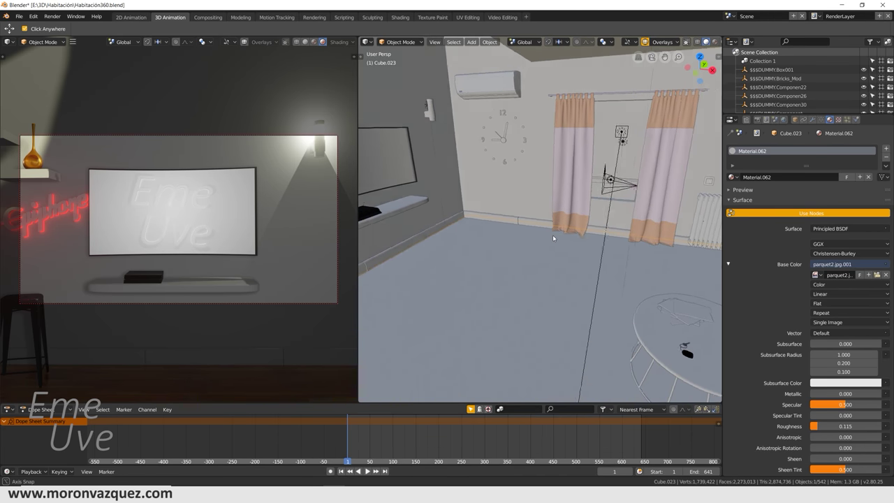
middle_click_drag(525, 228, 454, 210)
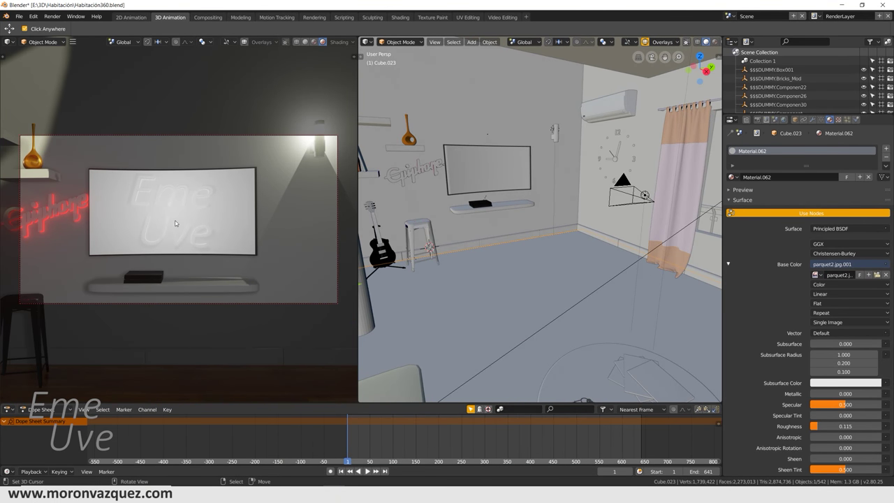
middle_click_drag(609, 231, 655, 204)
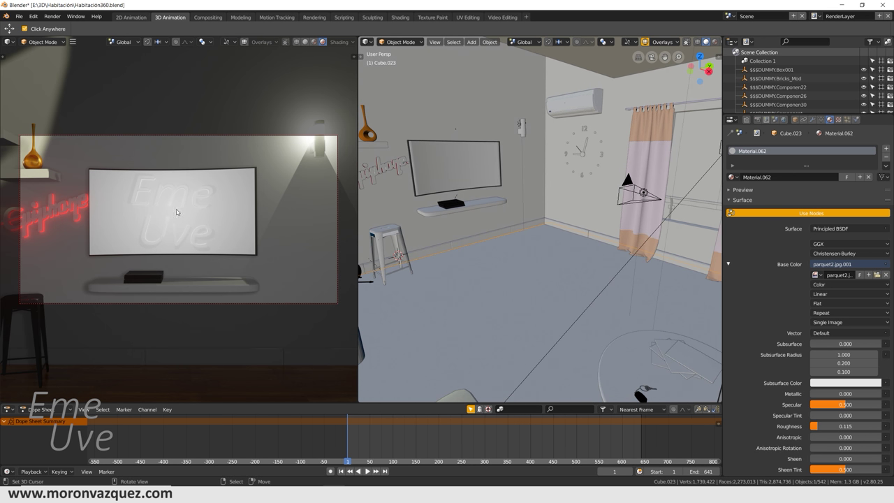
mouse_move(179, 214)
middle_mouse_down()
mouse_move(190, 217)
mouse_move(159, 242)
mouse_move(280, 220)
mouse_move(241, 210)
mouse_move(167, 216)
mouse_move(47, 235)
mouse_move(40, 248)
mouse_move(81, 221)
mouse_move(119, 225)
mouse_move(67, 205)
mouse_move(152, 238)
mouse_move(242, 225)
mouse_move(179, 215)
middle_mouse_up()
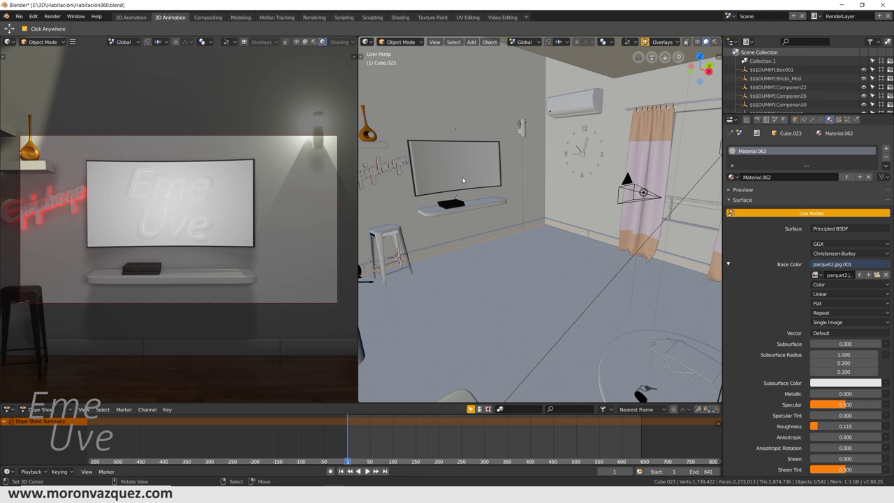
key("shift+a")
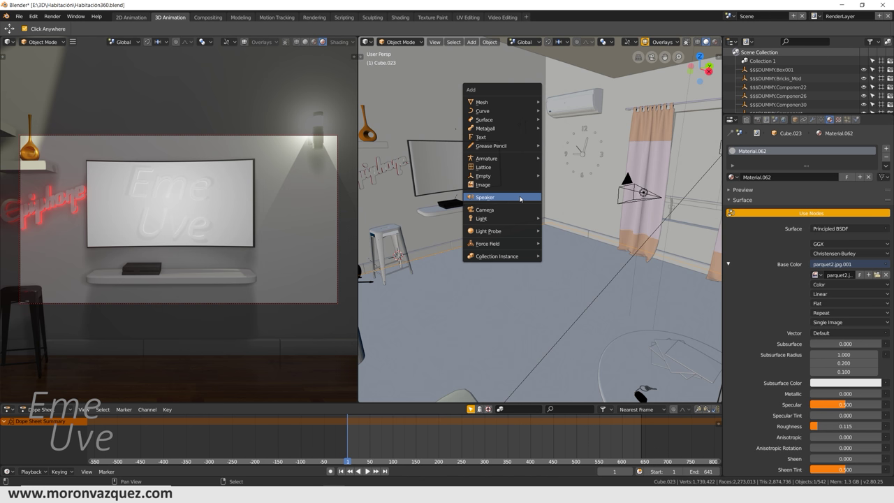
- Add a speaker and raise it 9.14 m along Z near the curtained window
left_click(521, 199)
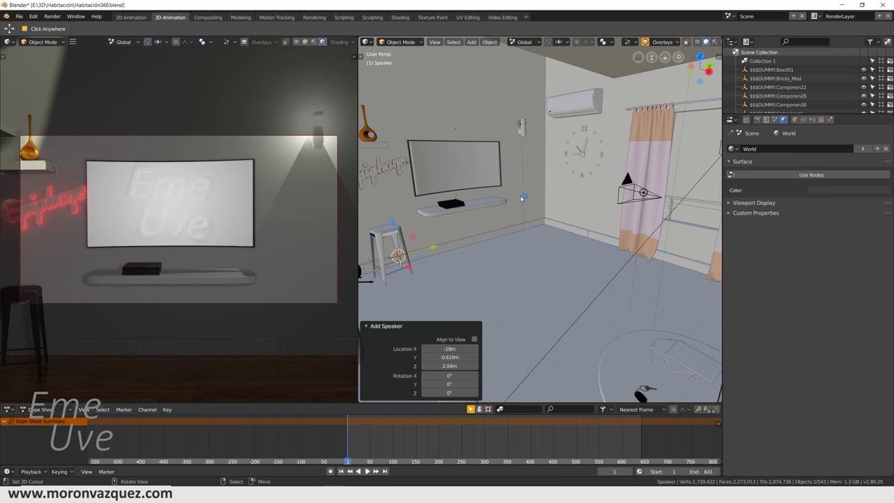
key("g")
key("y")
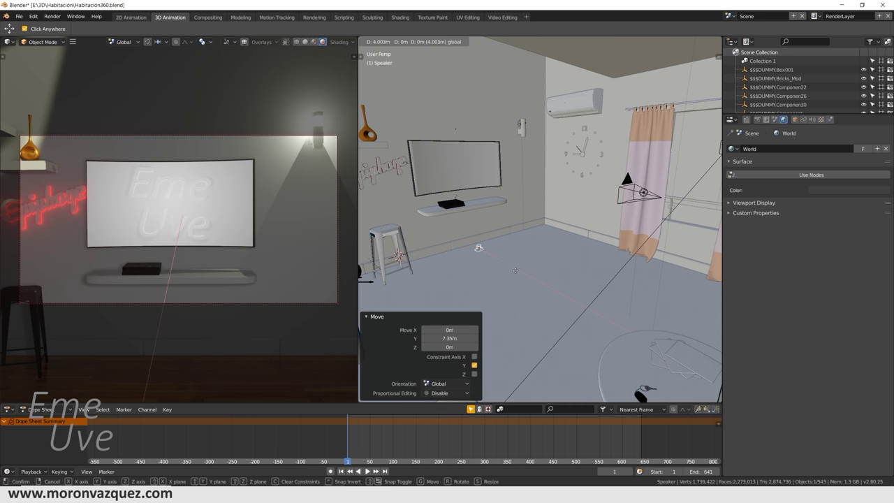
key("z")
left_click(577, 172)
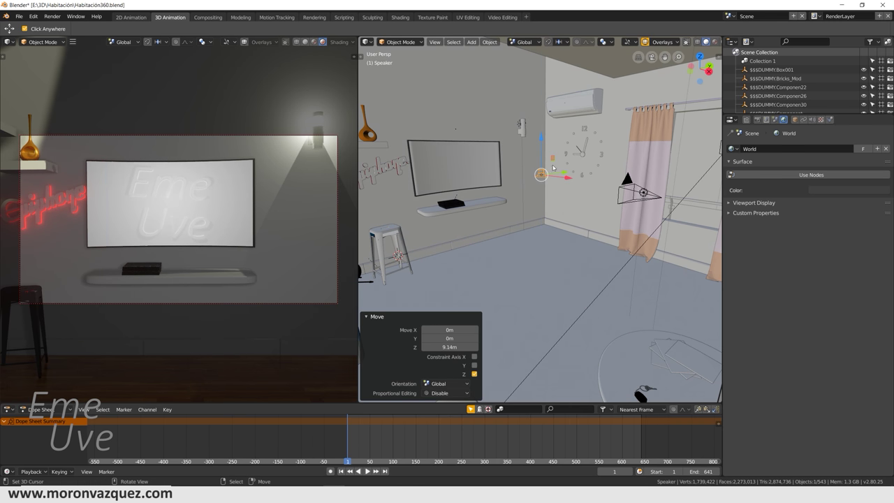
scroll(577, 171, "up", 3)
mouse_move(577, 172)
middle_mouse_down()
mouse_move(544, 246)
mouse_move(557, 264)
mouse_move(436, 233)
mouse_move(377, 251)
mouse_move(561, 240)
mouse_move(585, 227)
mouse_move(570, 229)
middle_mouse_up()
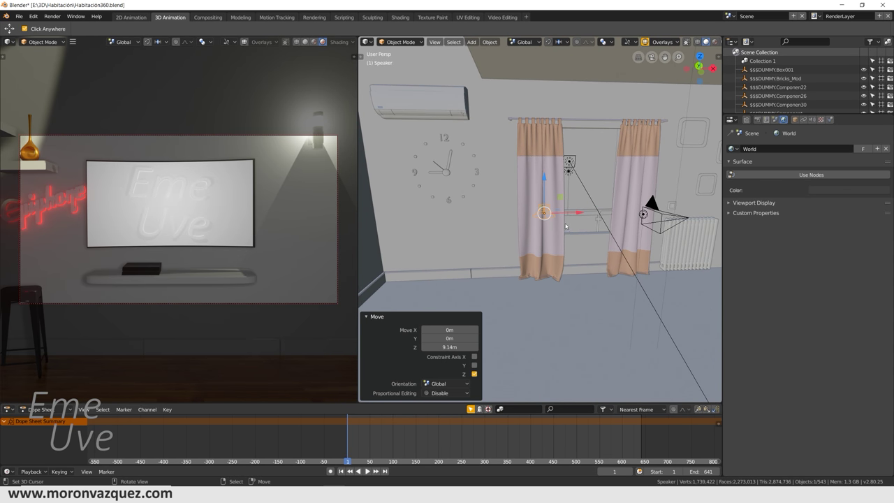
- Show the rotation gizmo and rotate the speaker about global Y, first 90°, then 180°
key("ctrl+grave")
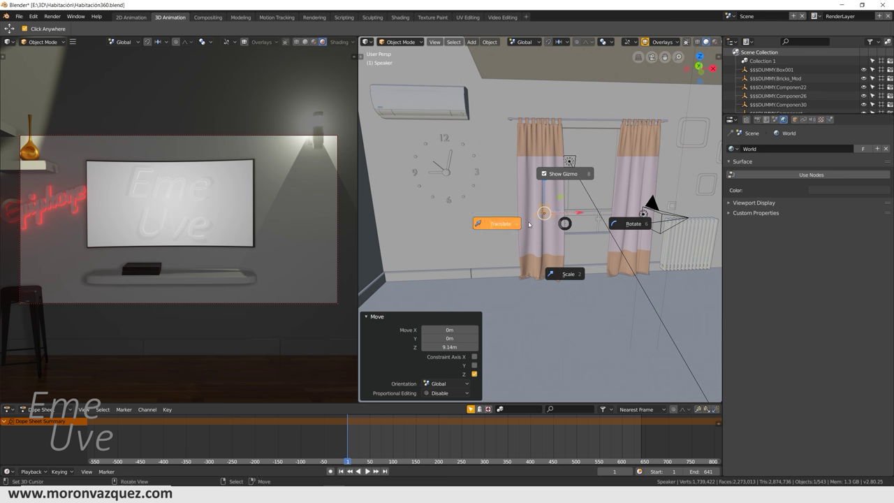
left_click(624, 223)
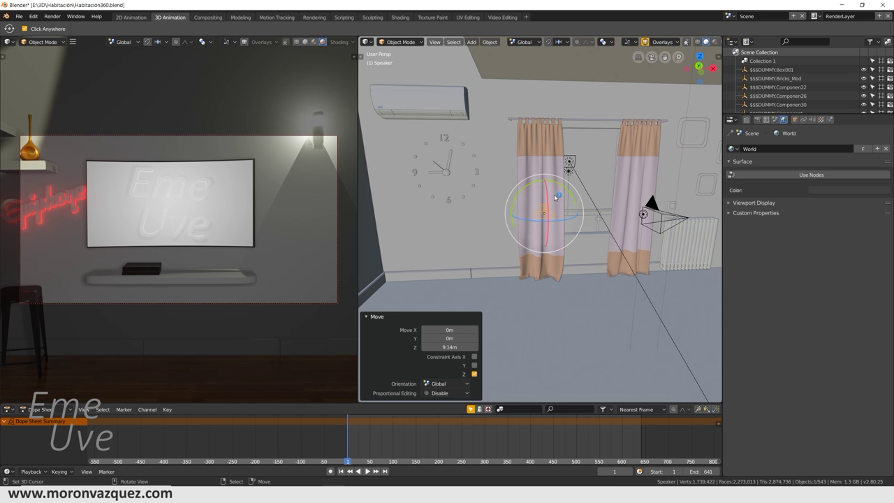
left_click_drag(569, 162, 592, 151)
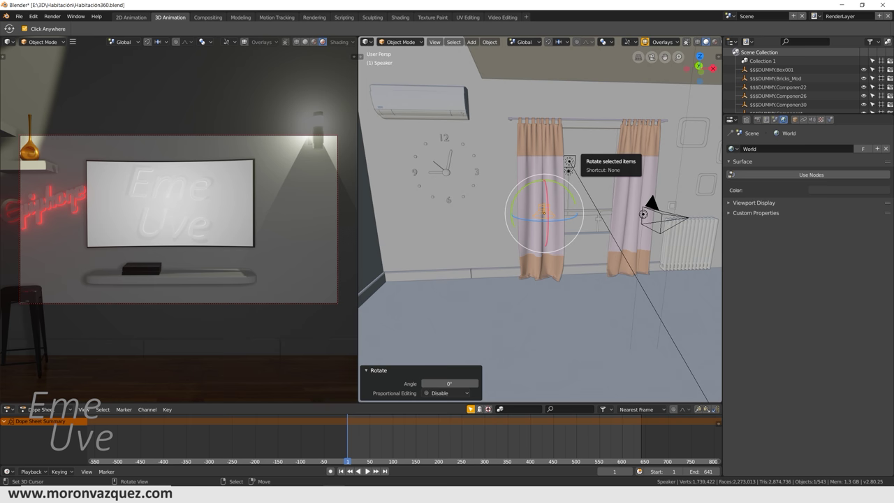
left_click_drag(591, 151, 589, 150)
type("90")
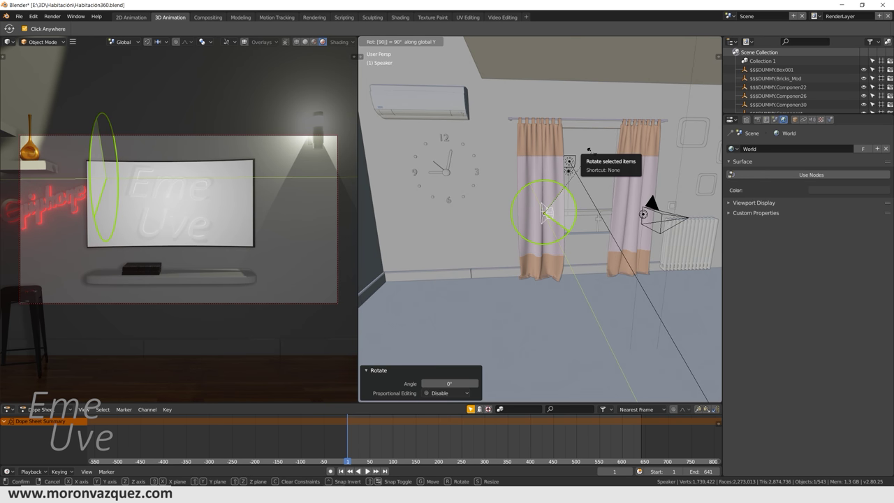
key("Return")
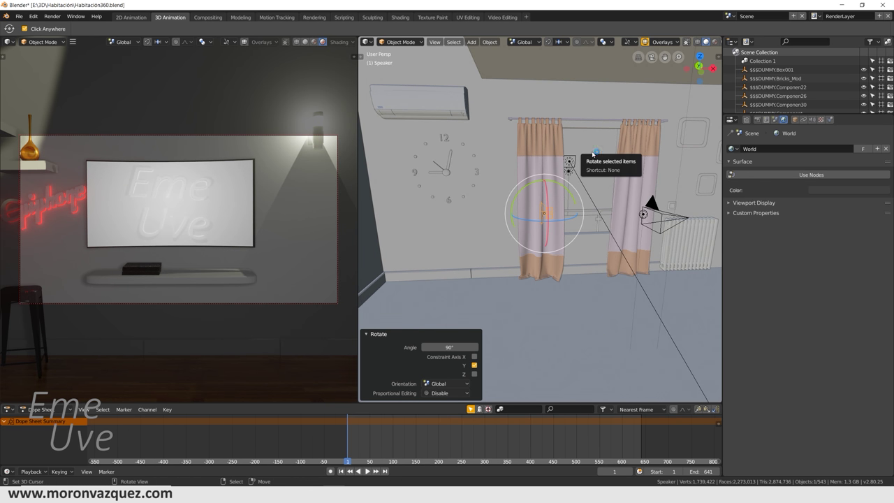
left_click_drag(589, 149, 589, 150)
type("180")
key("Return")
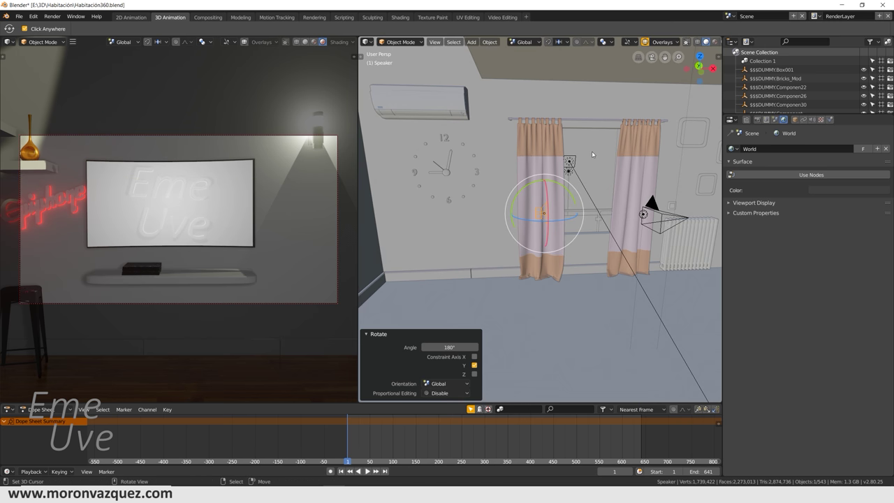
mouse_move(544, 231)
middle_mouse_down()
mouse_move(465, 219)
mouse_move(541, 233)
mouse_move(632, 223)
middle_mouse_up()
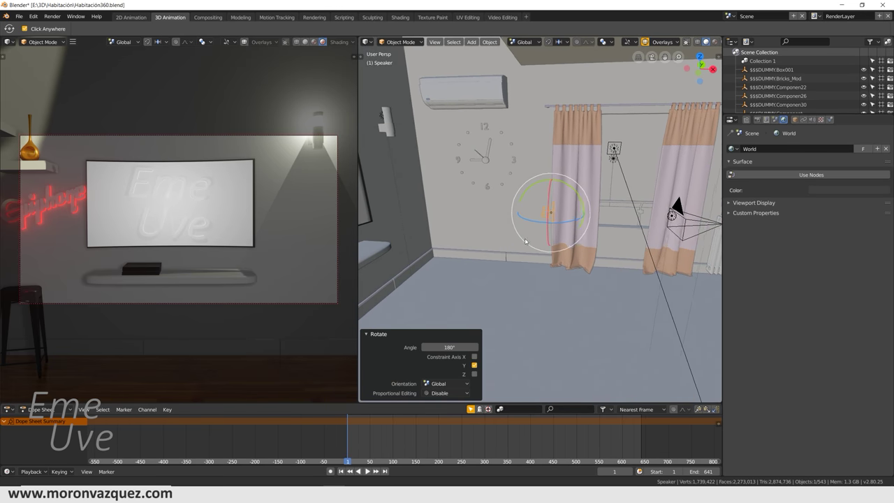
- Move the speaker about 14.7 m along X across the room toward the TV wall
key("z")
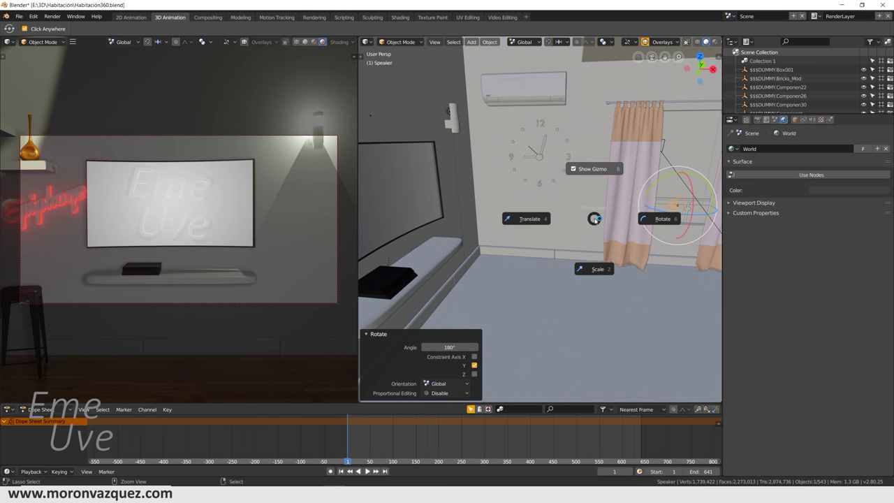
key("g")
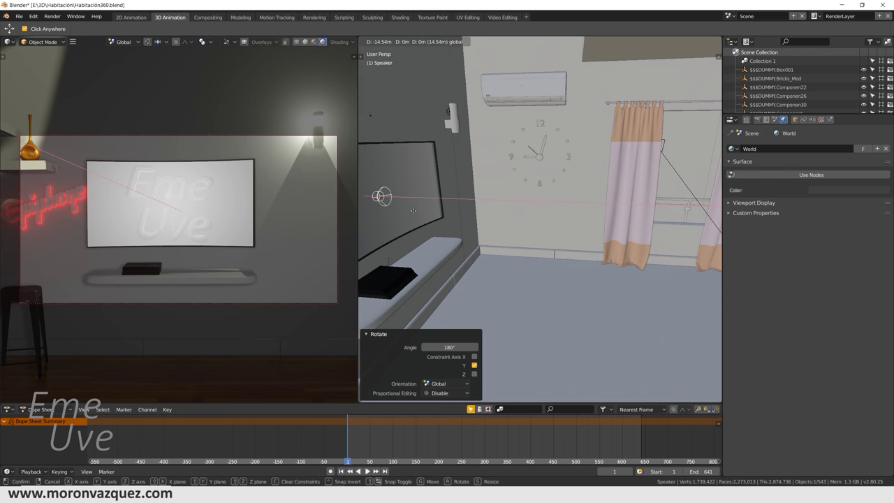
left_click(378, 213)
middle_click_drag(378, 213, 562, 186)
key("g")
key("x")
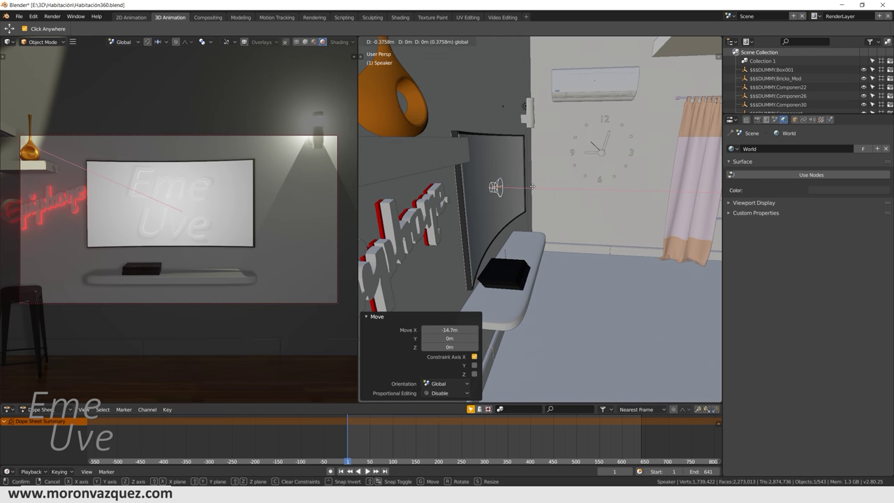
left_click(549, 215)
mouse_move(549, 219)
middle_mouse_down()
mouse_move(476, 217)
mouse_move(533, 194)
middle_mouse_up()
- Shift the speaker along Y onto the TV screen and show its Object Data sound settings
key("g")
key("x")
key("y")
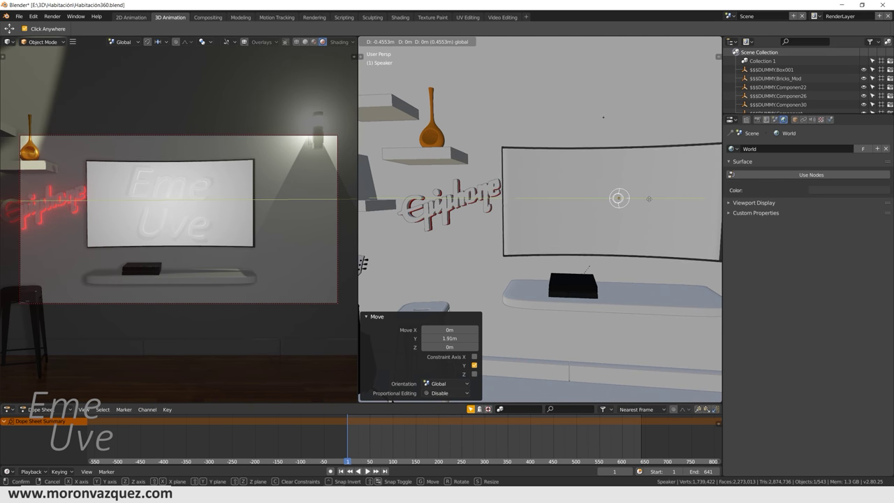
left_click(629, 200)
mouse_move(628, 199)
middle_mouse_down()
mouse_move(569, 191)
mouse_move(582, 225)
mouse_move(573, 209)
middle_mouse_up()
scroll(567, 204, "down", 3)
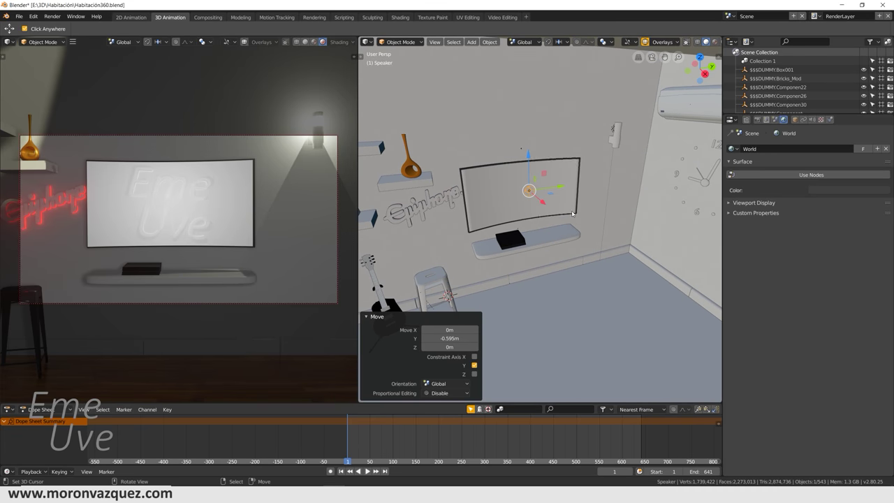
scroll(573, 209, "up", 3)
left_click(812, 121)
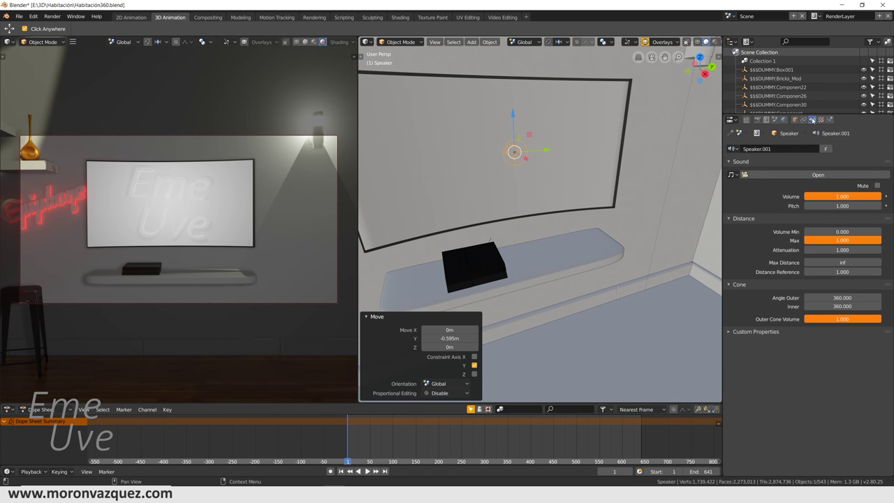
- Load A mi ritmo.wav into the speaker's Sound panel as a mono sound
left_click(802, 175)
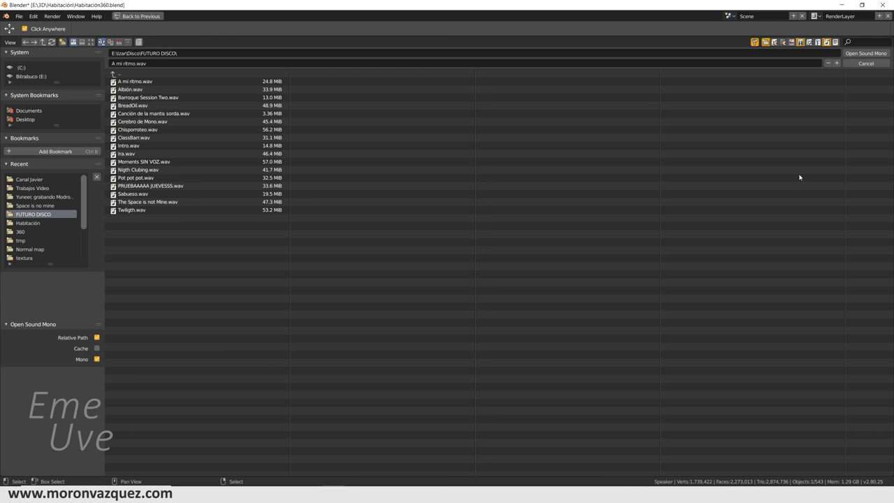
left_click(175, 82)
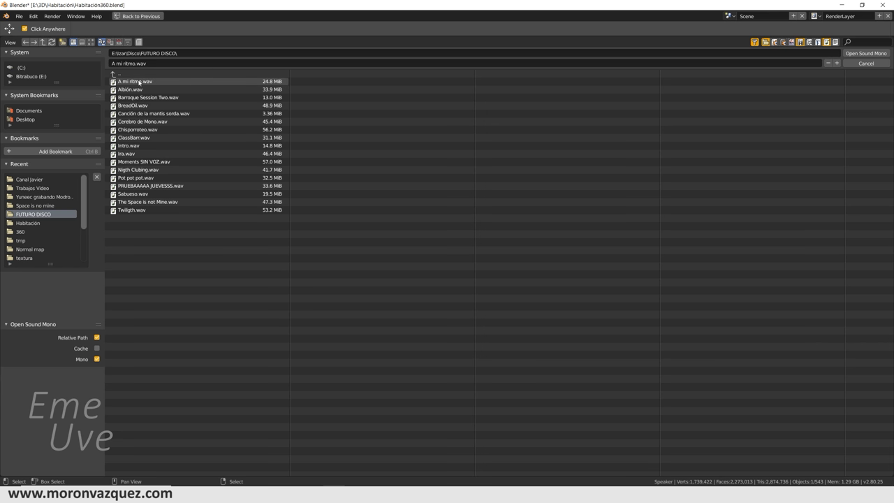
left_click(882, 54)
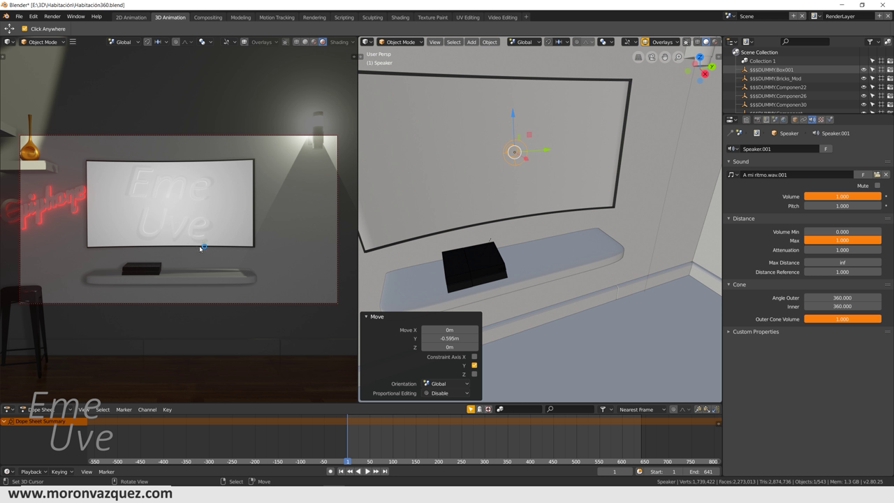
left_click_drag(200, 249, 207, 253)
scroll(544, 202, "down", 3)
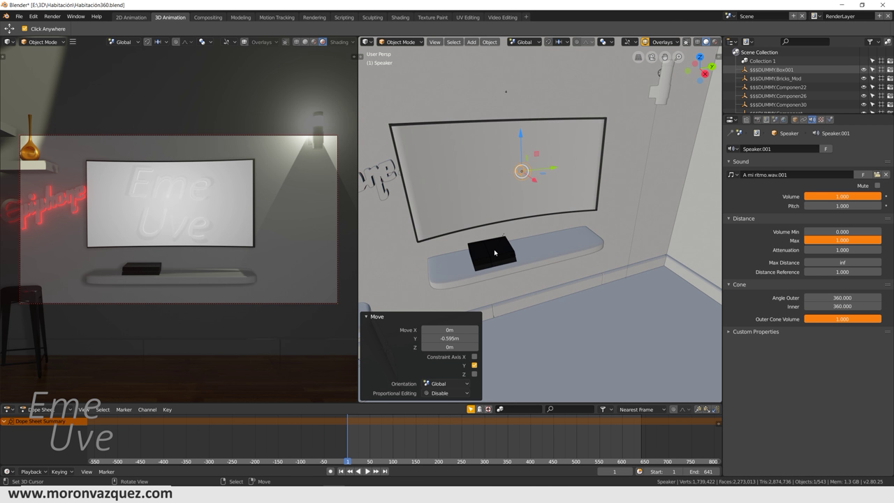
scroll(545, 231, "up", 1)
scroll(562, 224, "up", 1)
scroll(555, 221, "up", 1)
middle_click_drag(554, 222, 573, 229)
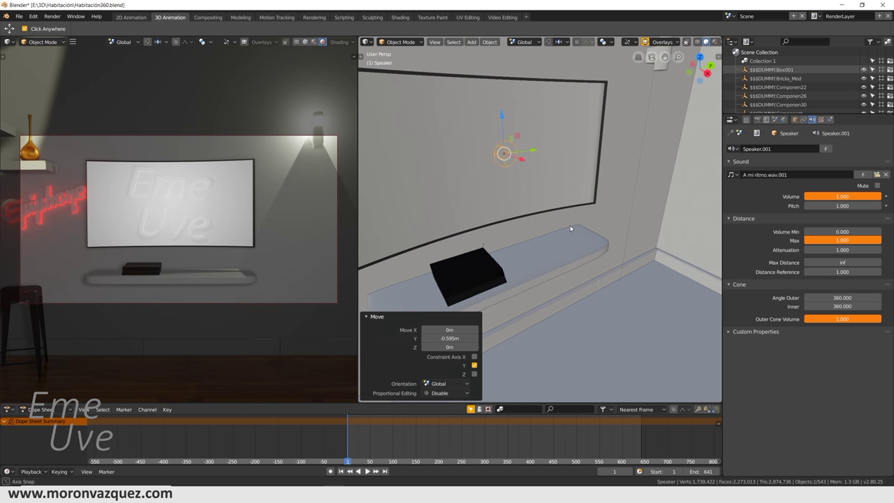
- Play the animation while orbiting the room, then stop it and rewind to frame 1
left_click(368, 472)
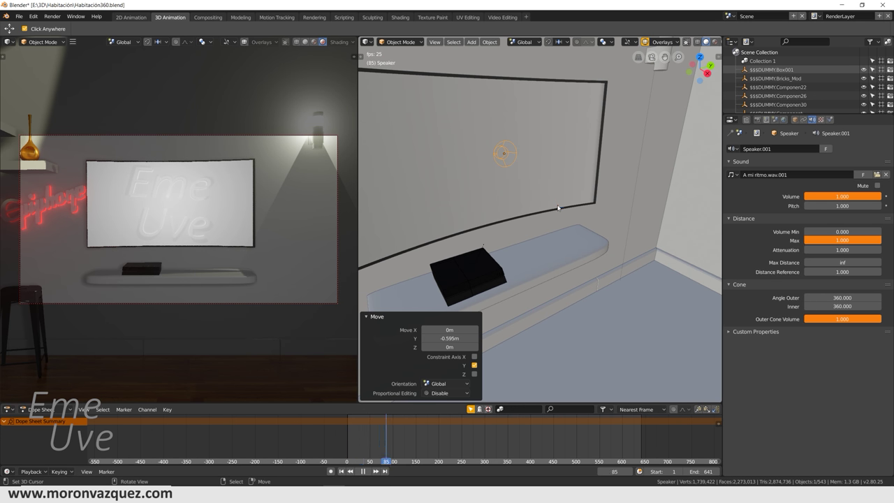
scroll(482, 168, "down", 5)
mouse_move(476, 190)
middle_mouse_down()
mouse_move(560, 223)
mouse_move(402, 183)
middle_mouse_up()
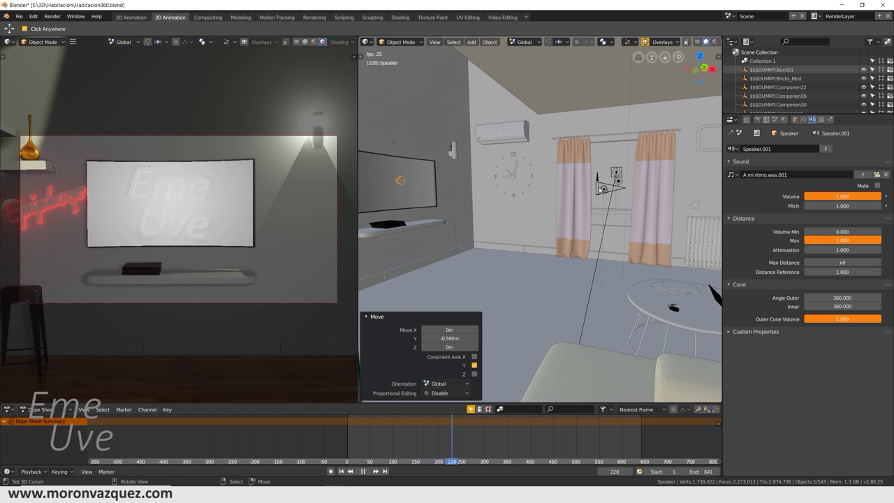
middle_click_drag(402, 183, 583, 195)
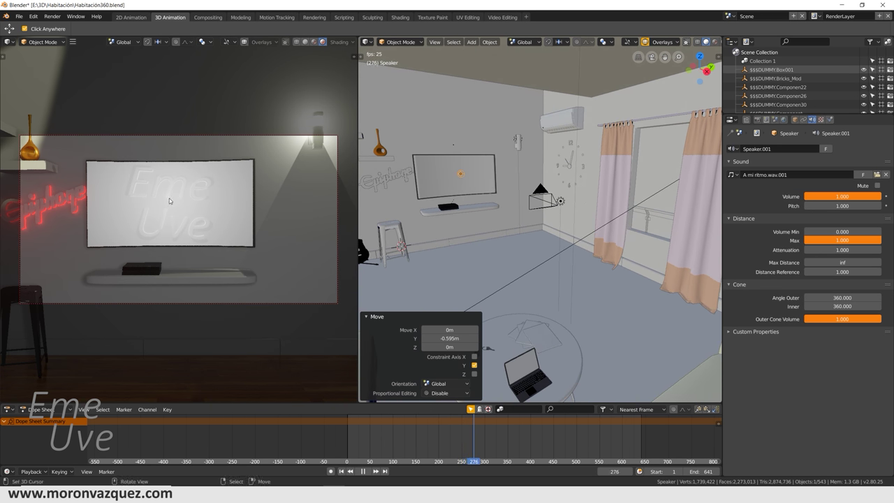
left_click(555, 206)
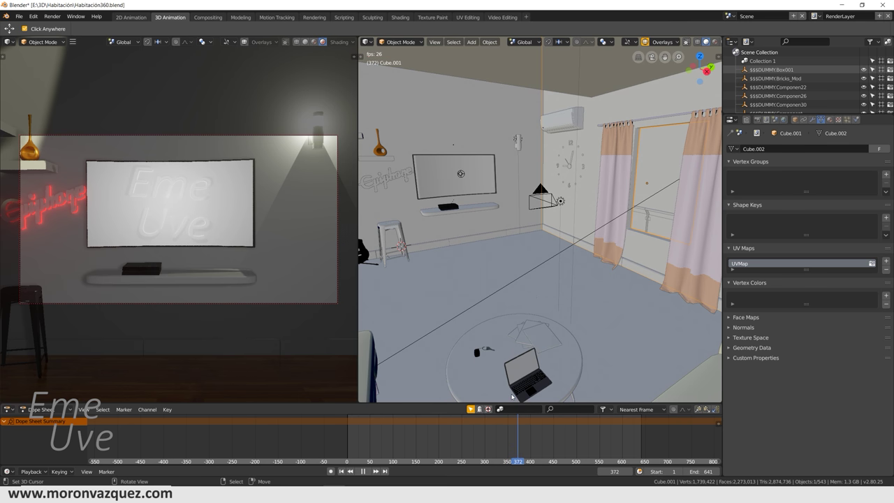
left_click(364, 472)
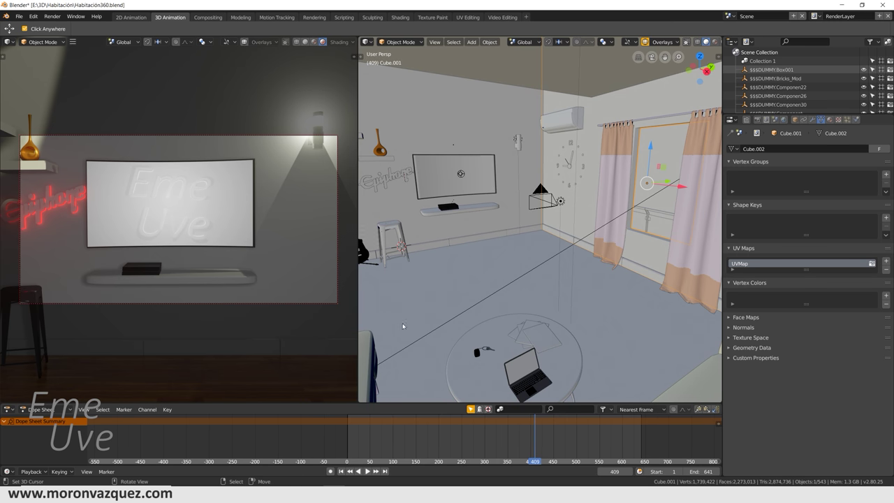
left_click(341, 471)
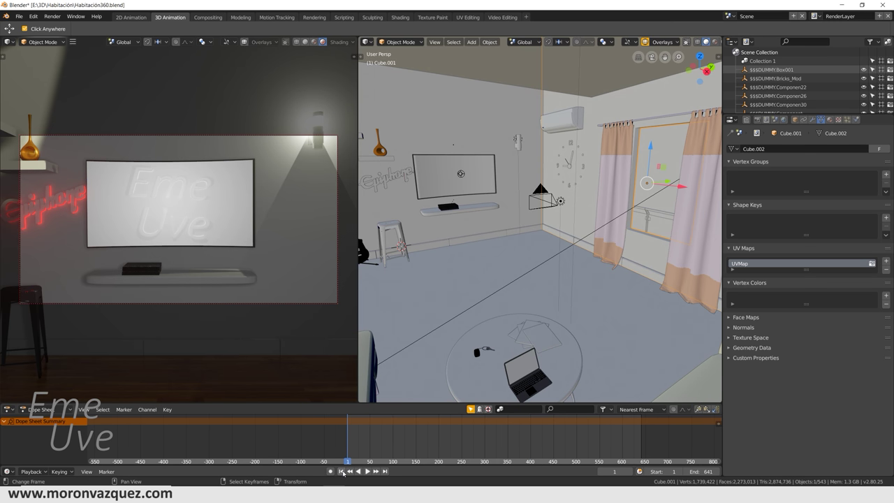
- Select the camera and slide it sideways along the X axis
left_click(556, 204)
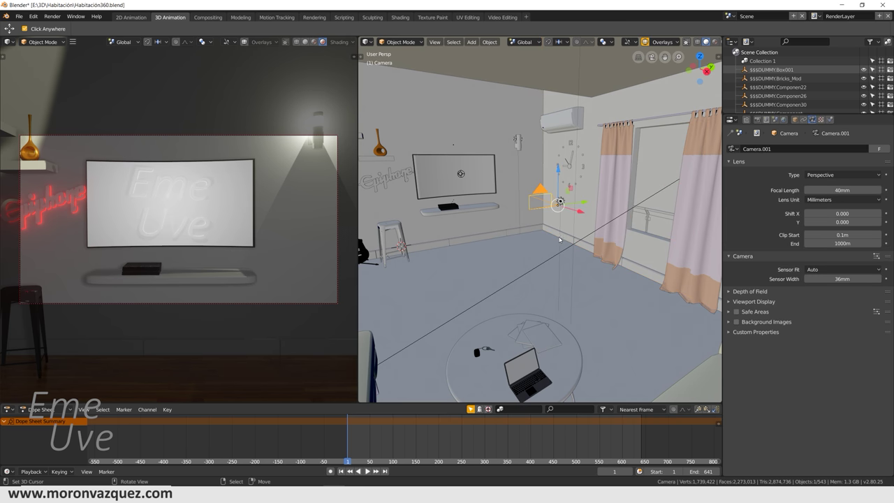
key("KP_Decimal")
key("g")
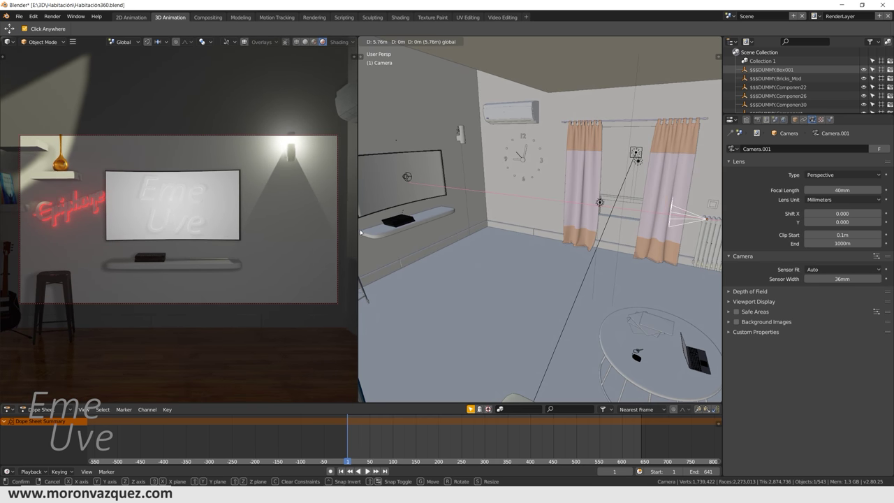
left_click(474, 244)
scroll(488, 240, "down", 2)
key("g")
key("x")
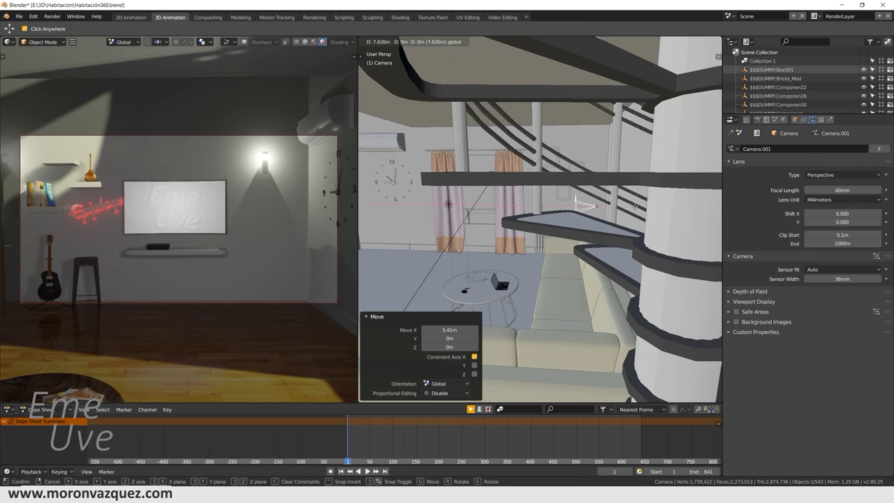
left_click(635, 213)
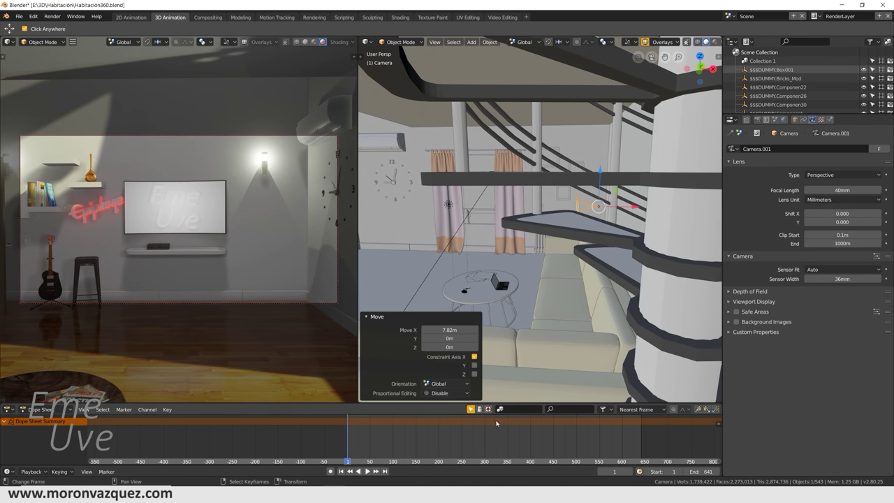
- Enable Auto Keying and move the camera again to key its position at frame 1
left_click(332, 472)
key("g")
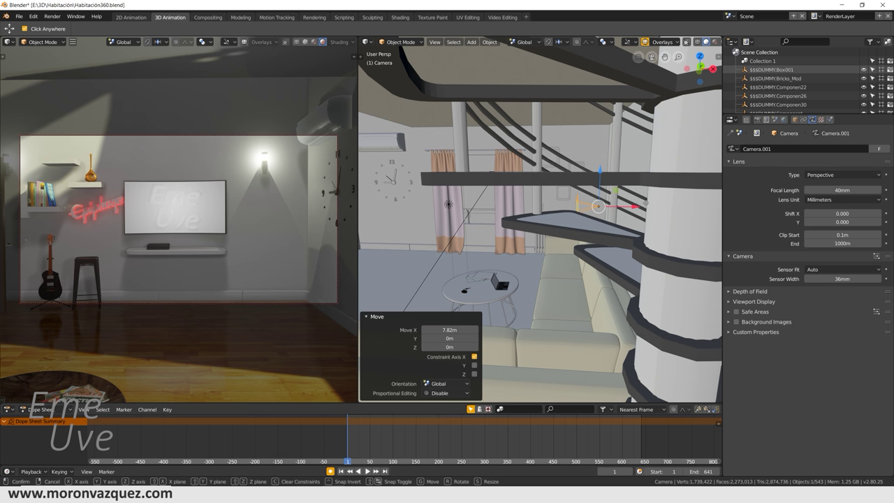
left_click(636, 209)
key("g")
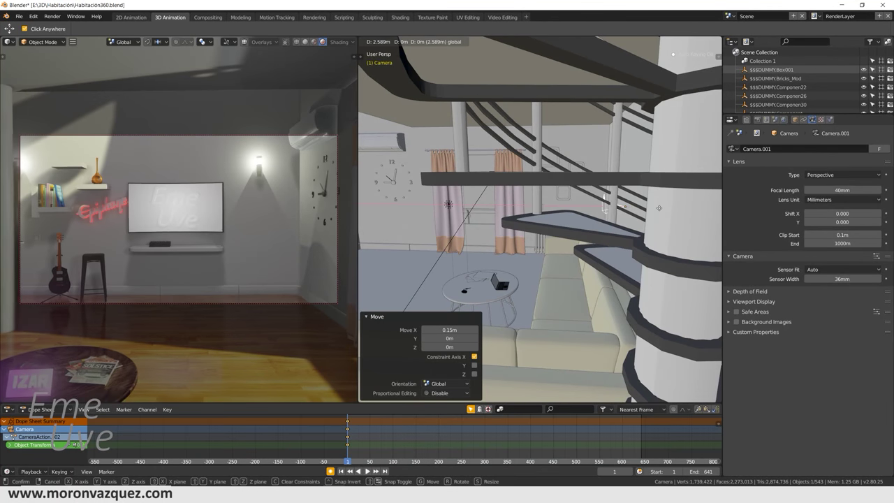
- Key the camera's sideways shift, then shift it along X again at frame 241
left_click(622, 242)
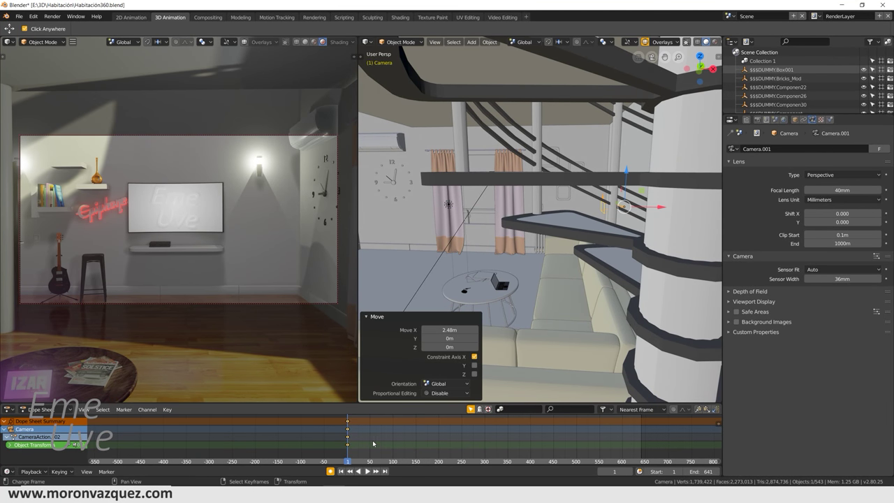
left_click_drag(357, 441, 458, 440)
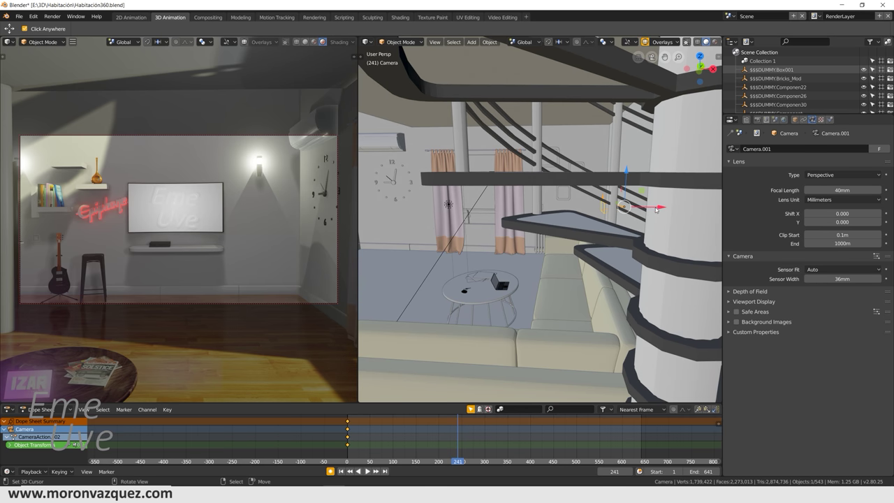
key("g")
key("x")
left_click(439, 243)
scroll(440, 242, "up", 3)
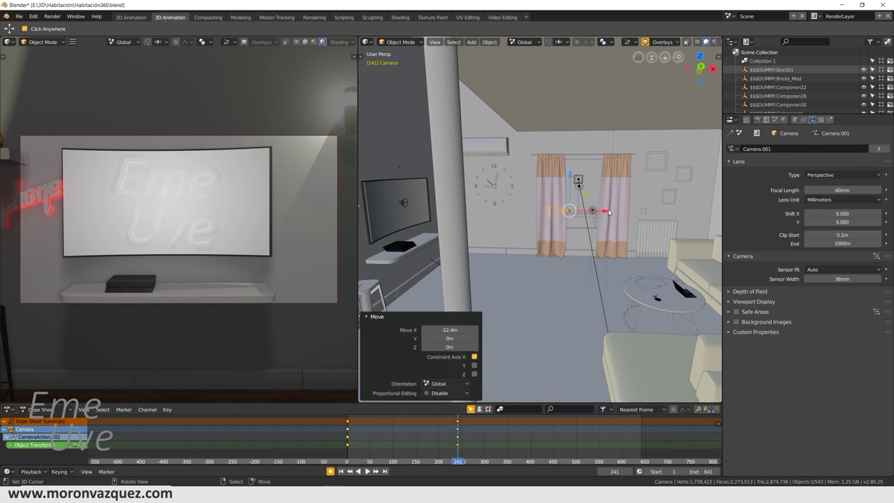
key("g")
key("x")
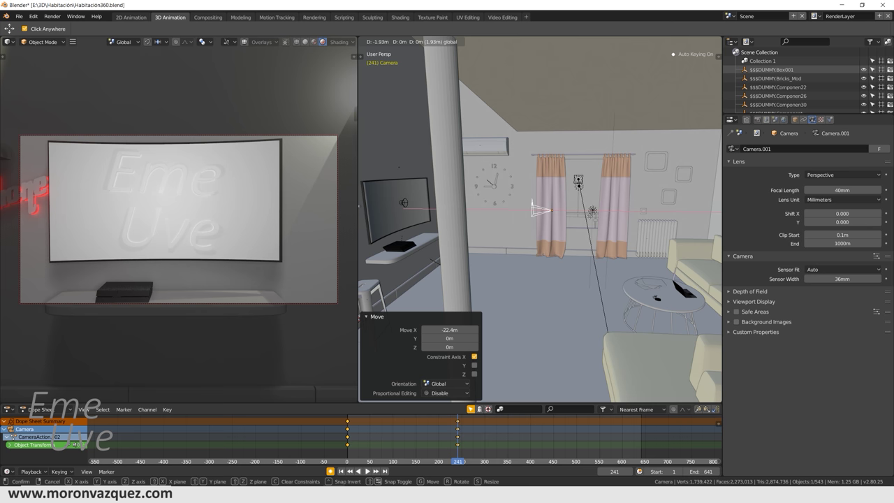
left_click(489, 245)
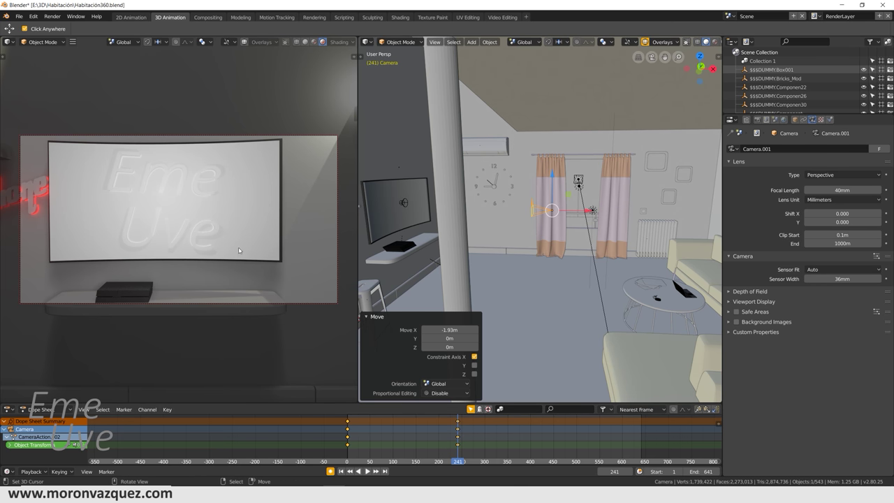
- Rotate the camera toward the guitar wall at frame 301 and turn it slightly at frame 310
left_click_drag(470, 434, 485, 434)
key("r")
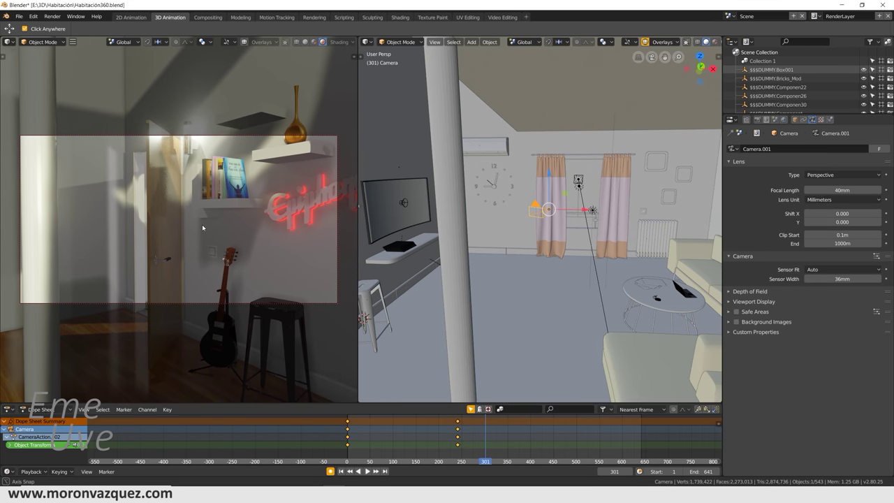
left_click(195, 223)
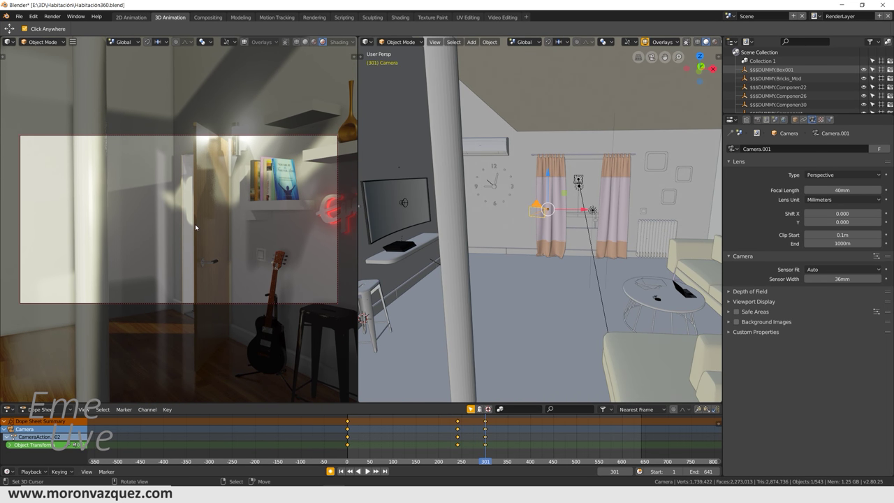
key("space")
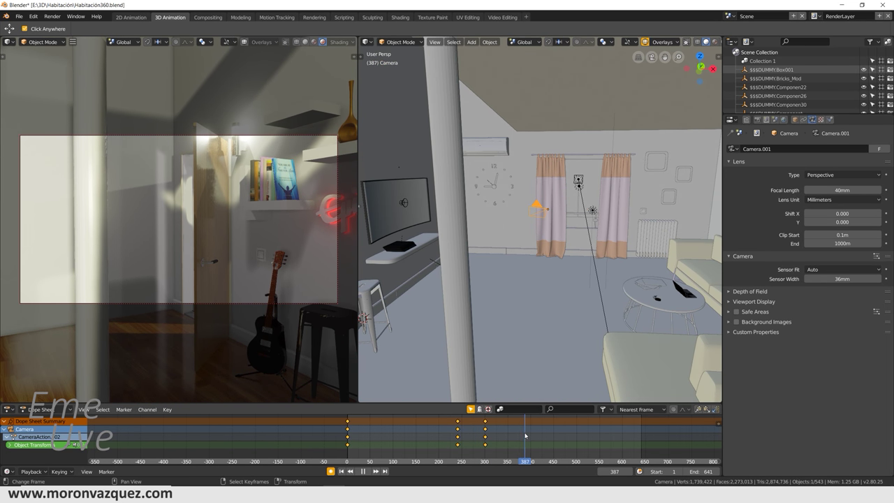
key("space")
key("r")
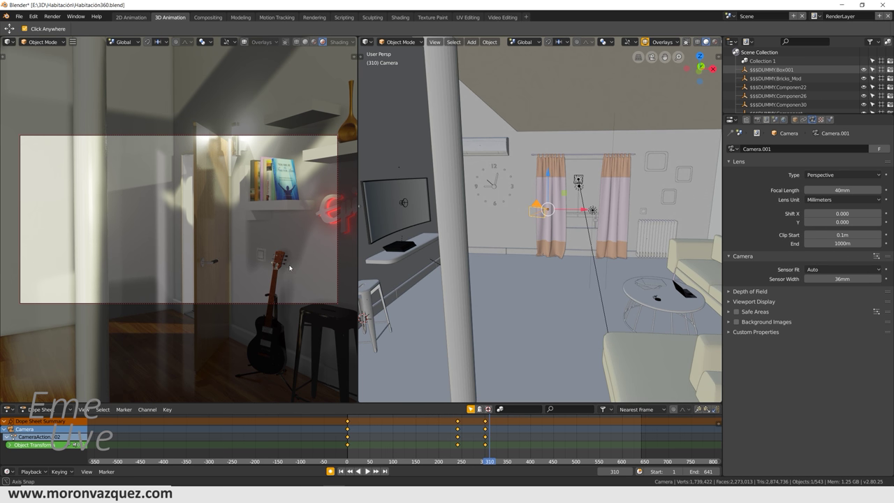
left_click(279, 258)
- Turn the camera toward the clock at frame 427 and back to the TV wall at frame 497
key("space")
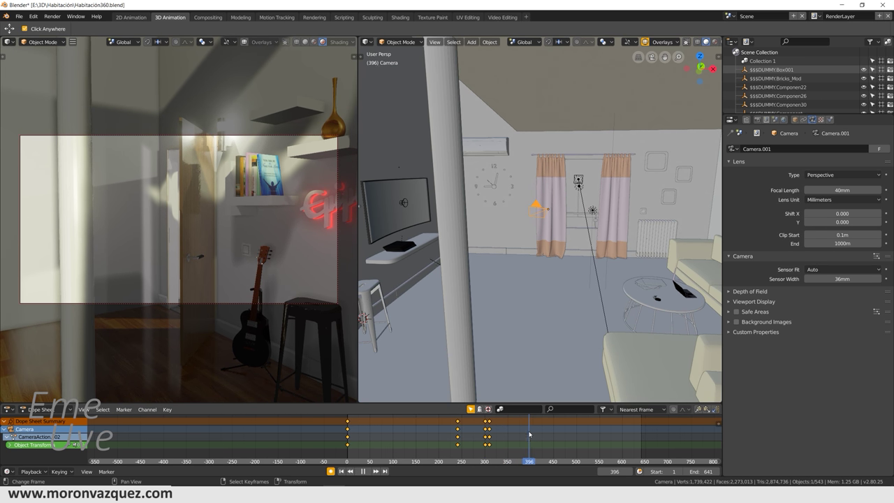
key("space")
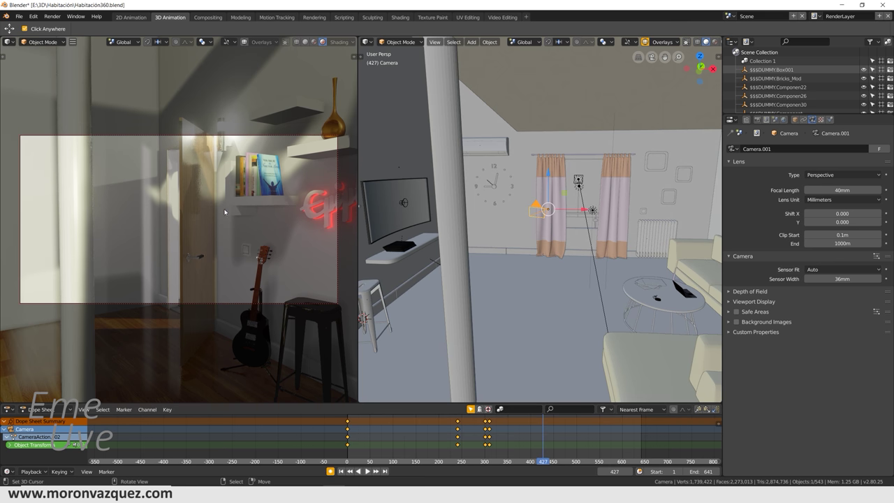
key("r")
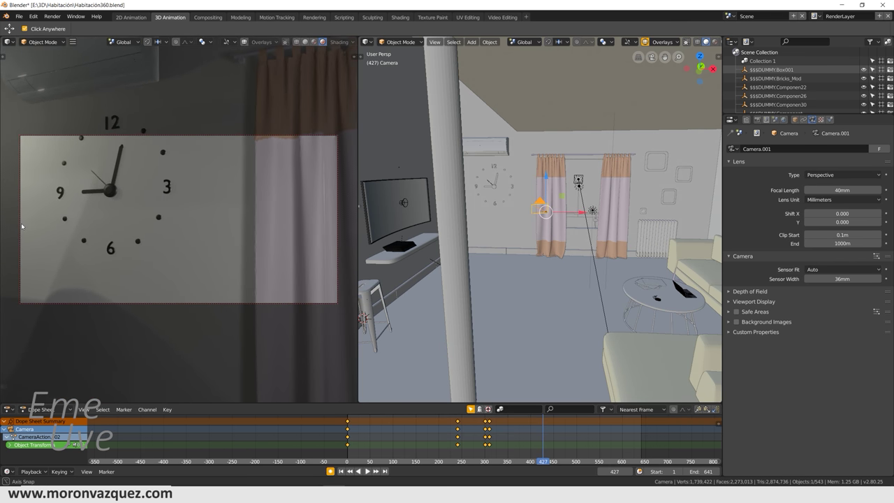
left_click(19, 226)
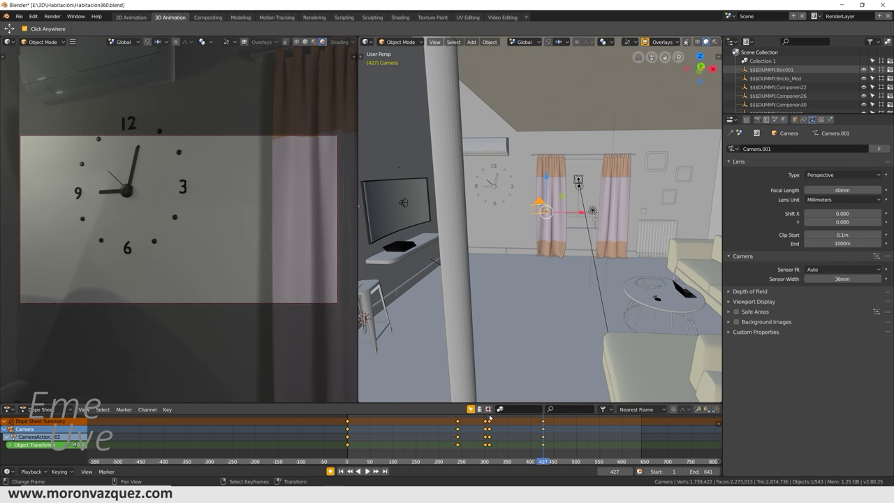
mouse_move(543, 434)
left_mouse_down()
mouse_move(416, 430)
mouse_move(573, 427)
left_mouse_up()
key("space")
key("space")
key("r")
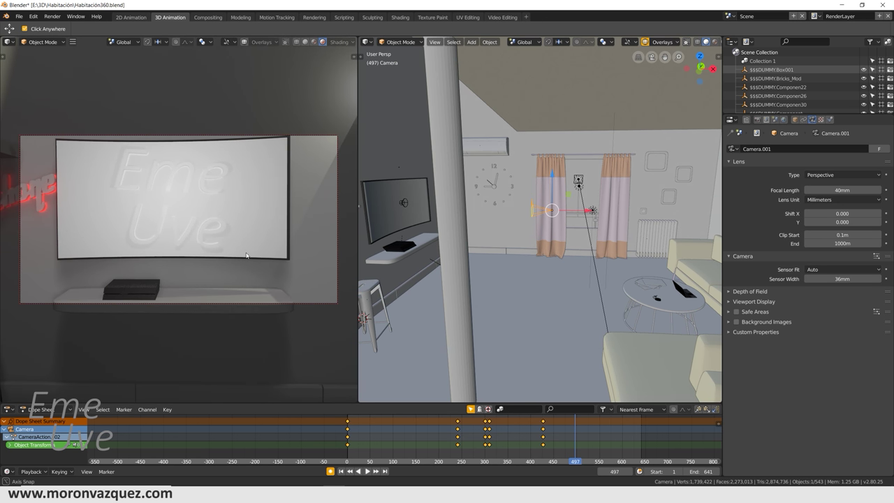
left_click(246, 251)
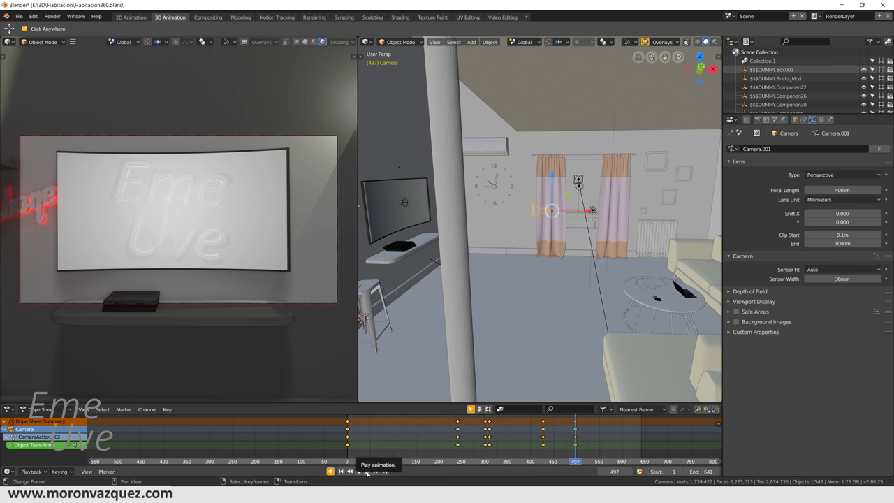
- Play the camera pan animation, pause it, then scrub to frame 257
left_click(368, 473)
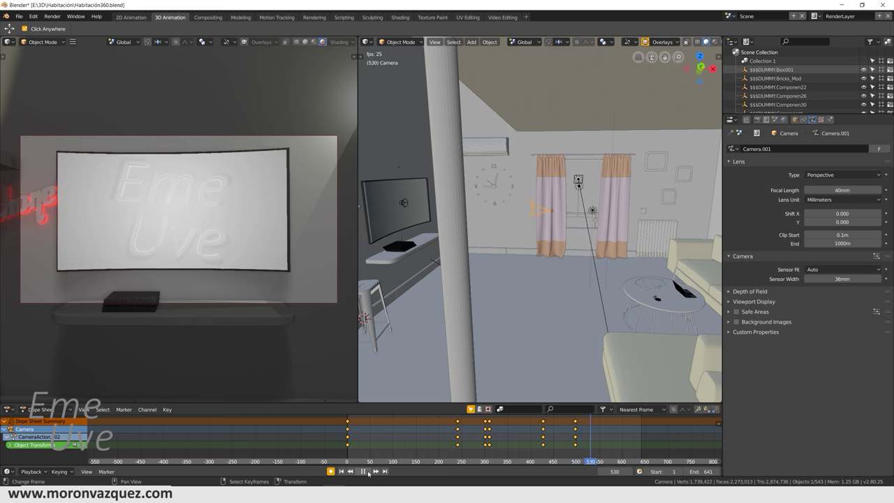
left_click(368, 473)
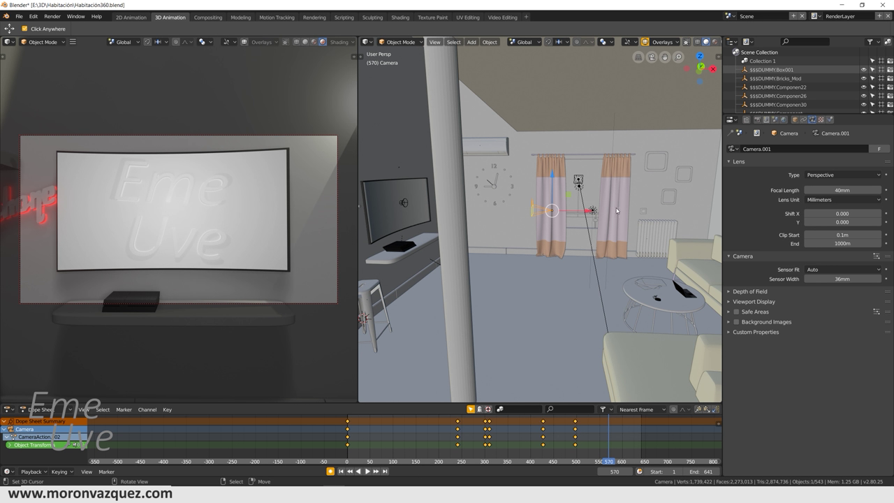
left_click(468, 428)
- Stop playback at frame 78 and switch off Auto Keying
key("space")
mouse_move(468, 429)
left_mouse_down()
mouse_move(568, 429)
mouse_move(383, 463)
left_mouse_up()
key("space")
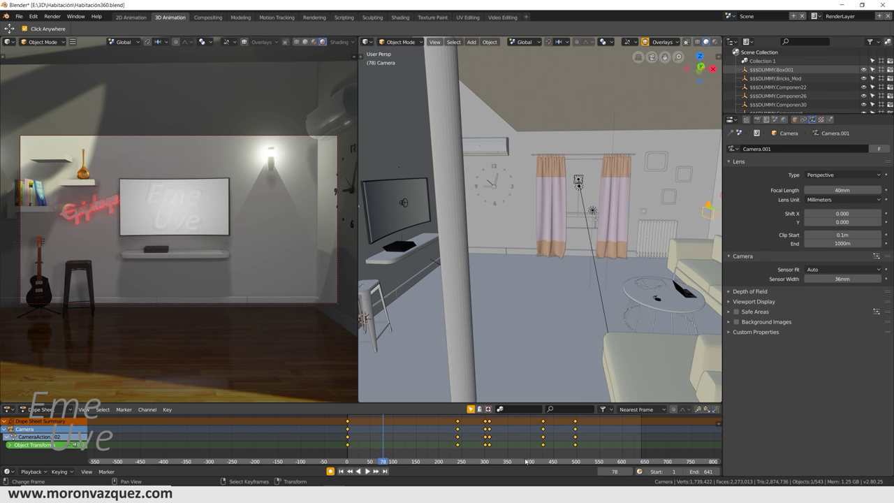
left_click(330, 471)
- Swing the camera toward the window and clock, then back to aim at the TV wall
mouse_move(244, 196)
middle_mouse_down()
mouse_move(263, 219)
mouse_move(232, 182)
middle_mouse_up()
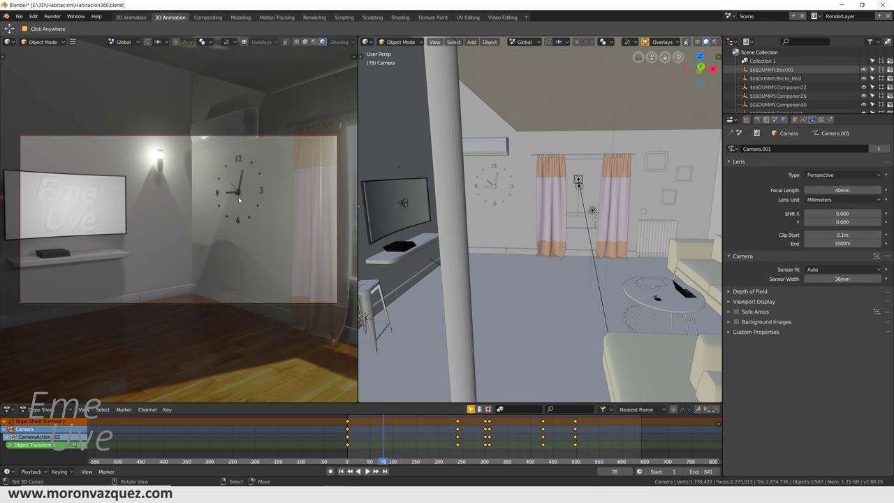
middle_click_drag(249, 205, 214, 221)
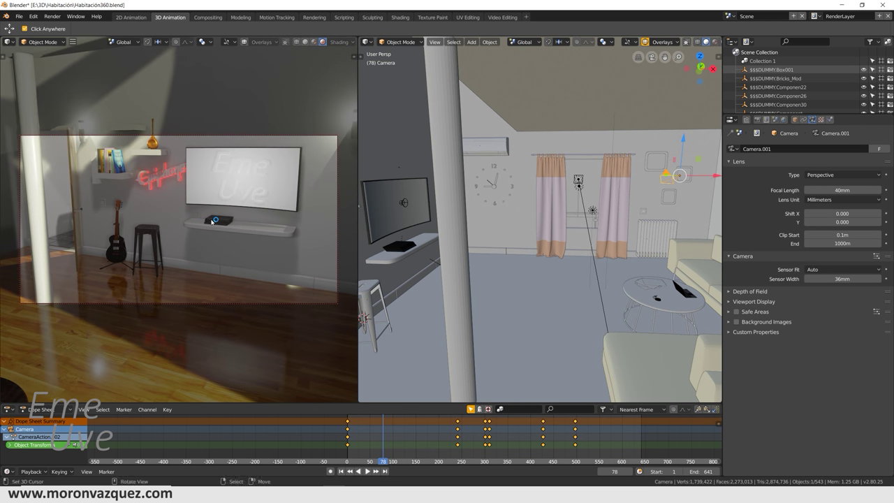
mouse_move(236, 196)
middle_mouse_down()
mouse_move(215, 193)
mouse_move(185, 225)
mouse_move(309, 219)
mouse_move(282, 213)
mouse_move(282, 222)
mouse_move(189, 250)
mouse_move(314, 245)
mouse_move(186, 254)
mouse_move(199, 247)
middle_mouse_up()
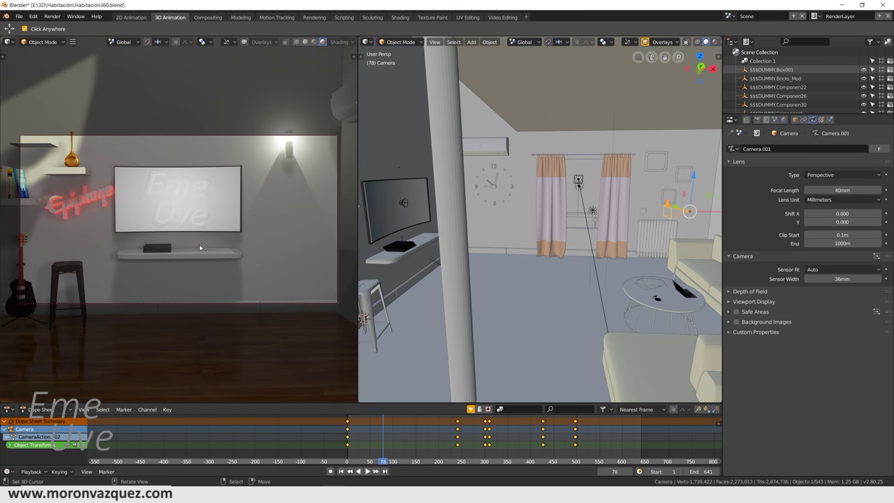